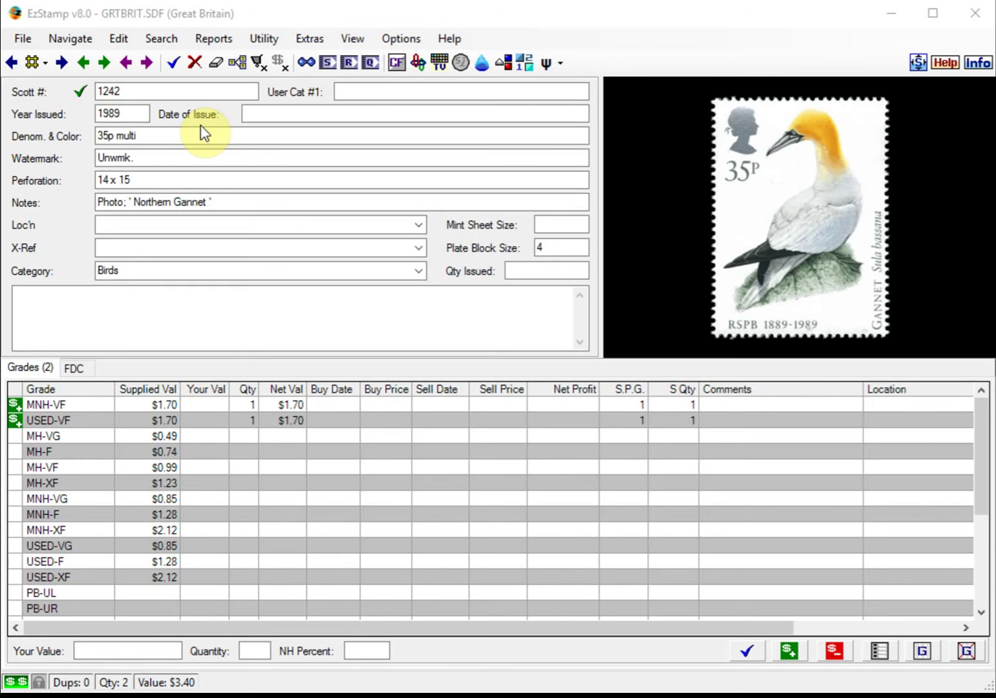
- Give the Scott #1242 gannet stamp User Cat #1 2242 and save the record
left_click(349, 91)
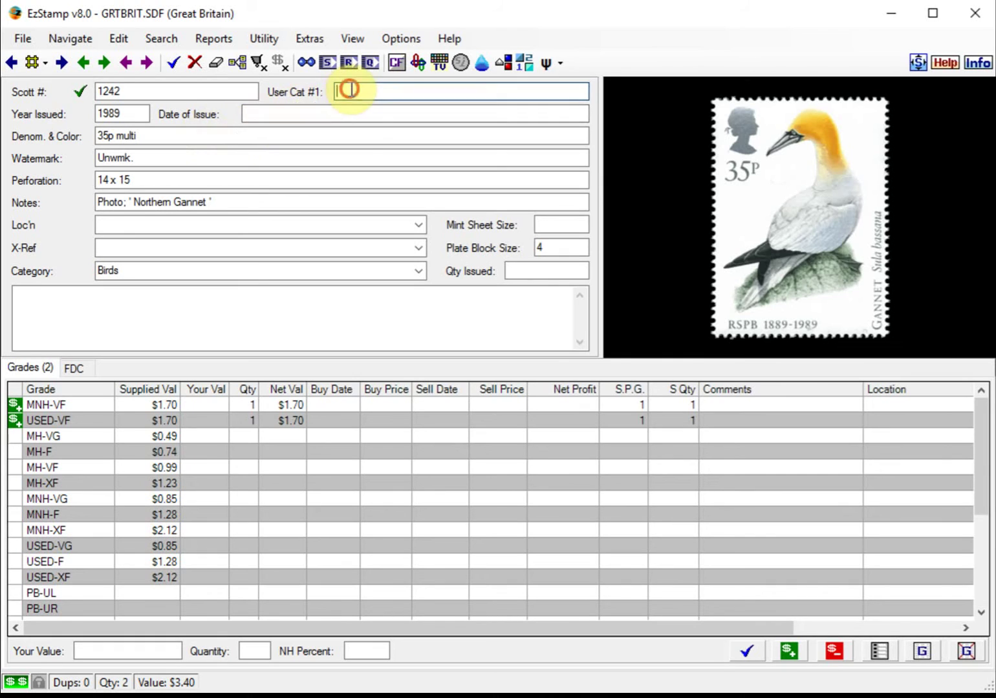
type("2242")
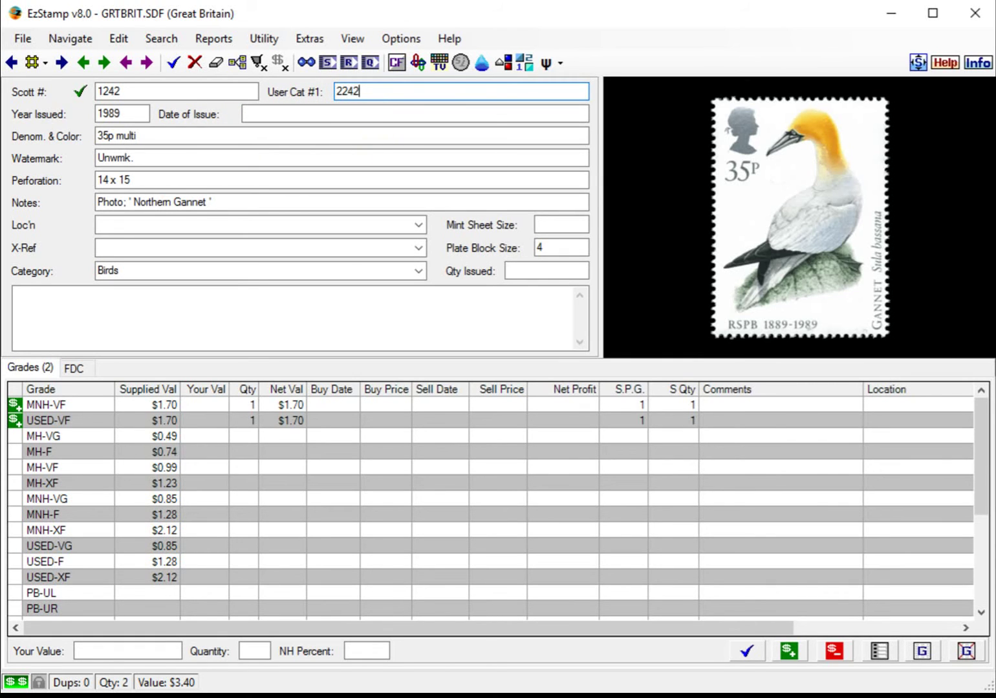
key("Return")
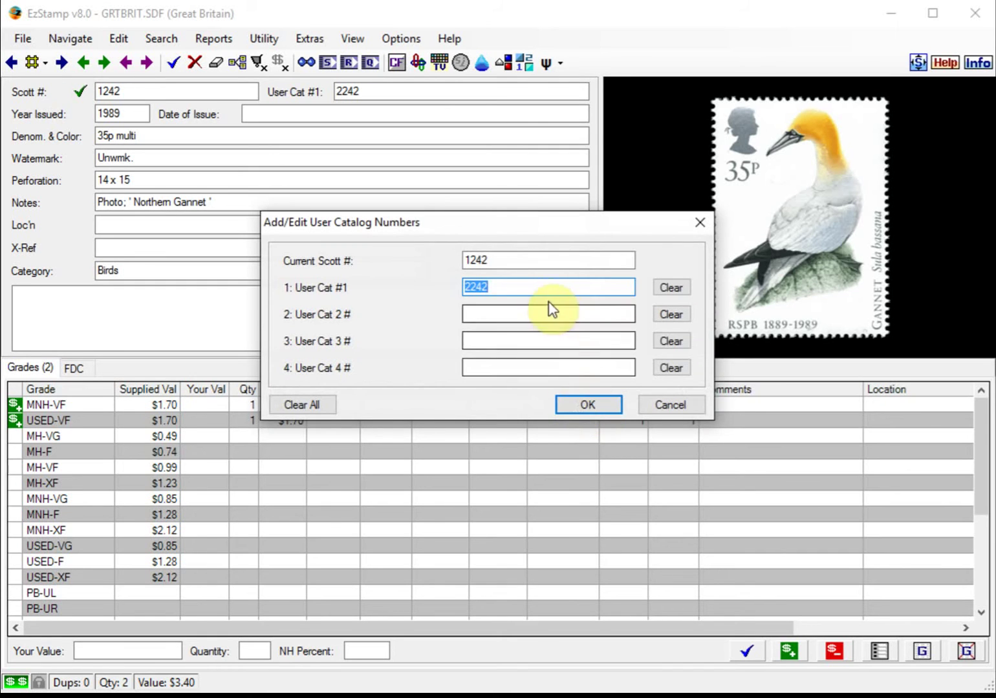
left_click(582, 405)
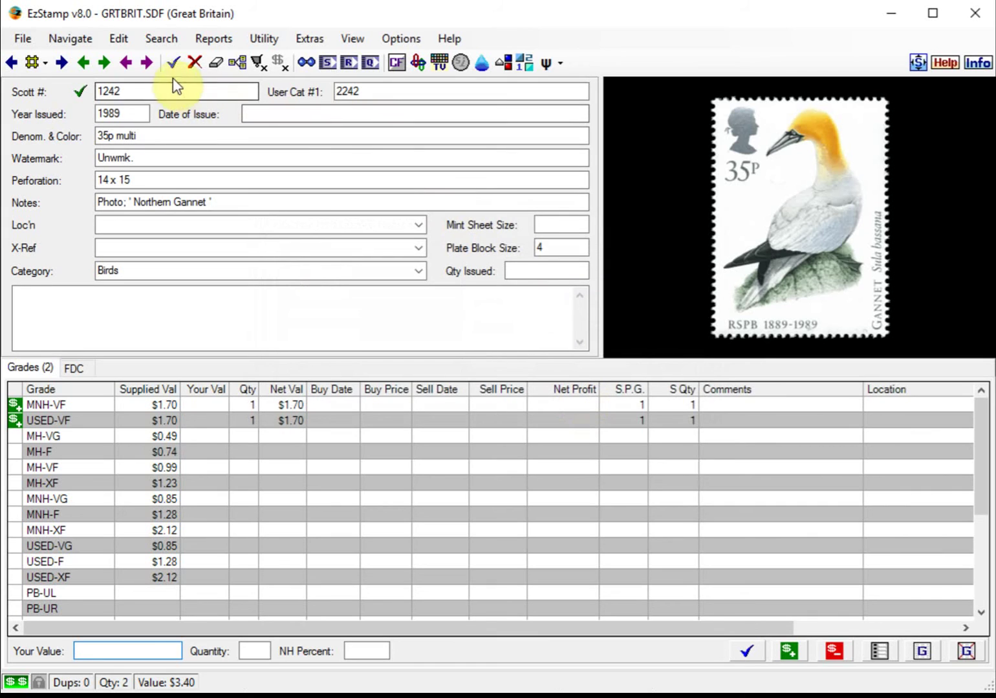
left_click(175, 62)
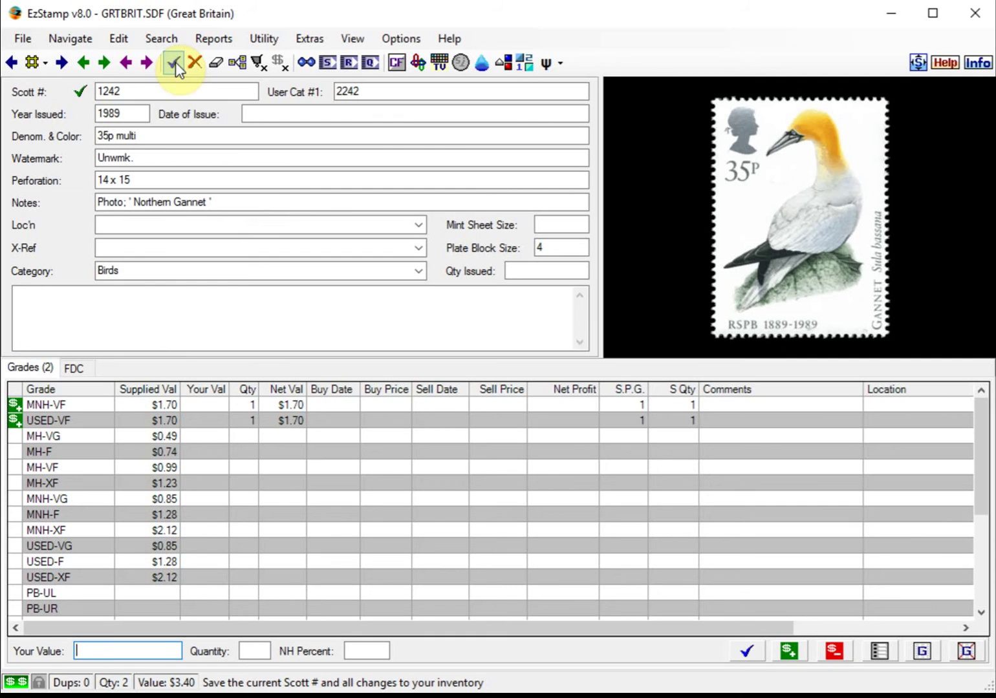
- Clear the form and look up the gannet record by User Cat #1 value 2242
left_click(220, 64)
left_click(337, 92)
type("2242")
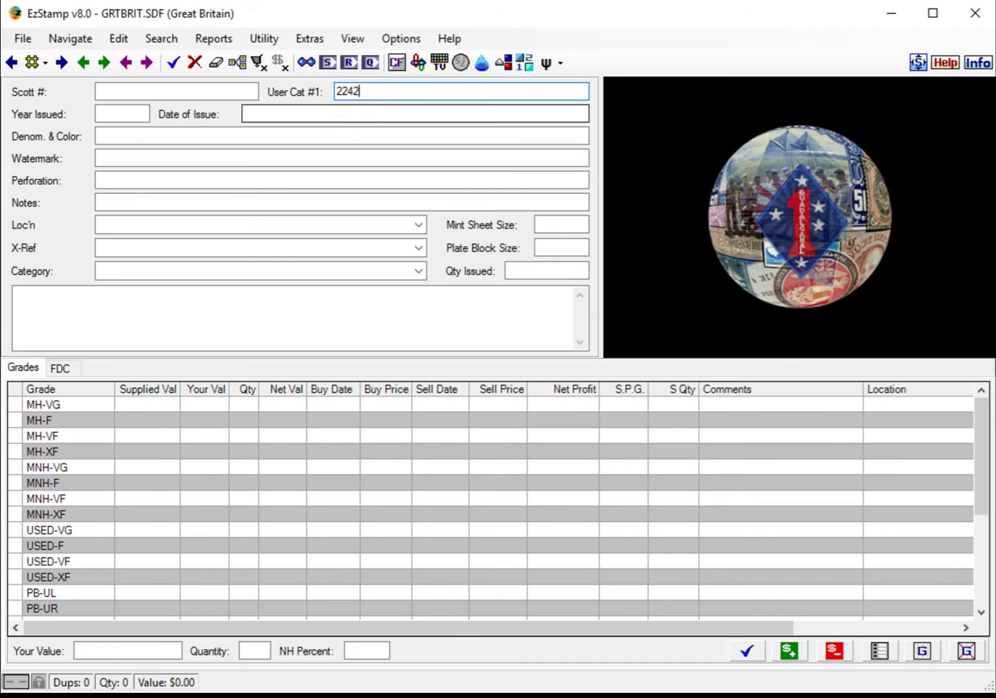
key("Return")
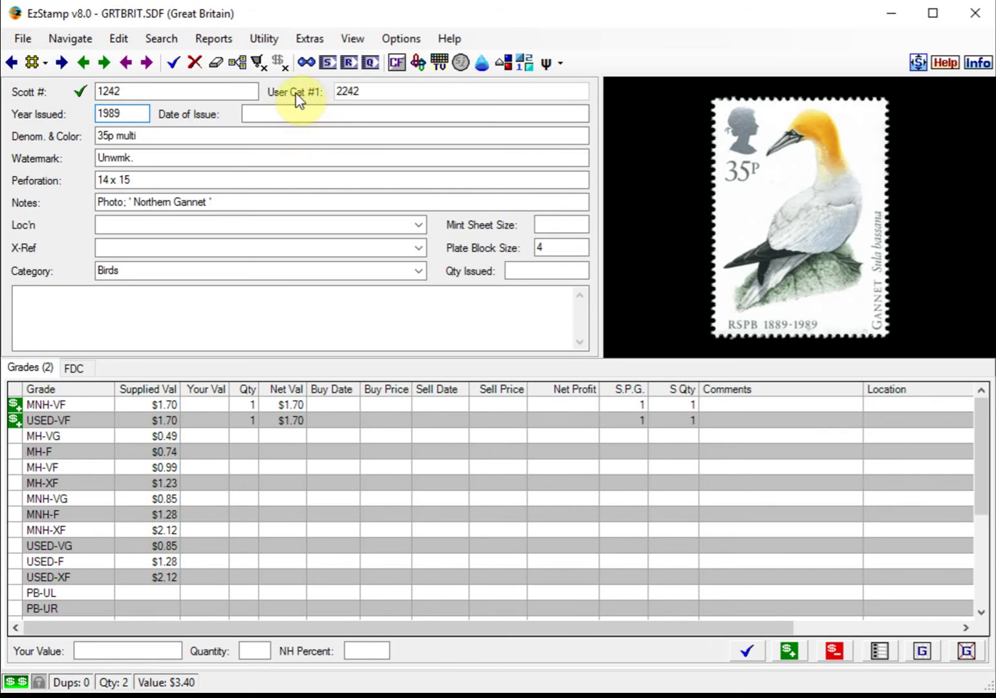
- Rename the User Cat #1 label to SG# and copy it to all display names
right_click(291, 93)
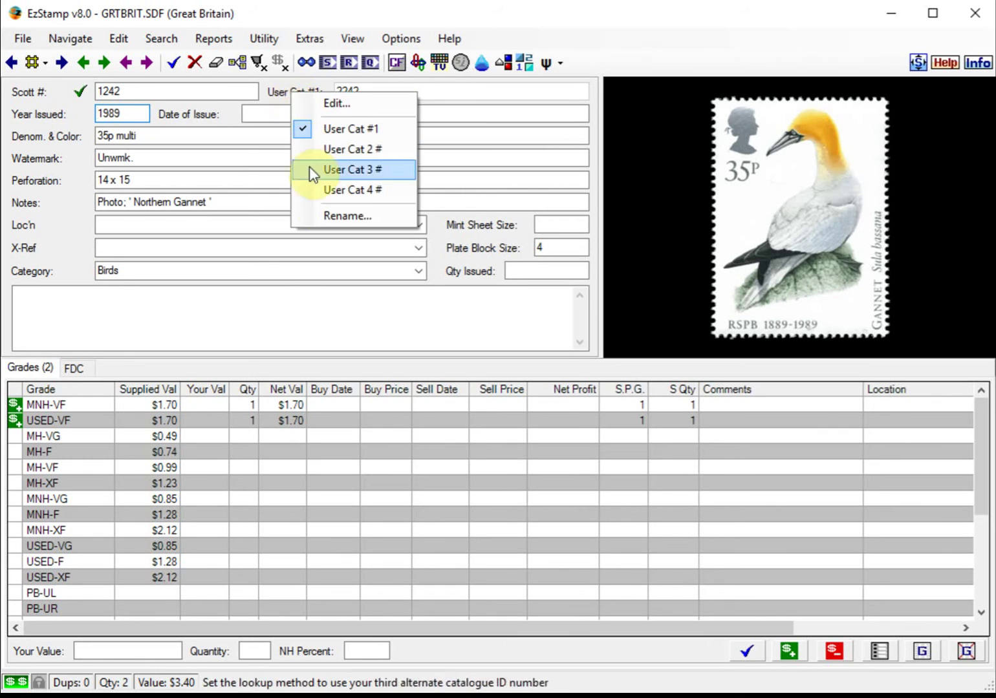
left_click(330, 215)
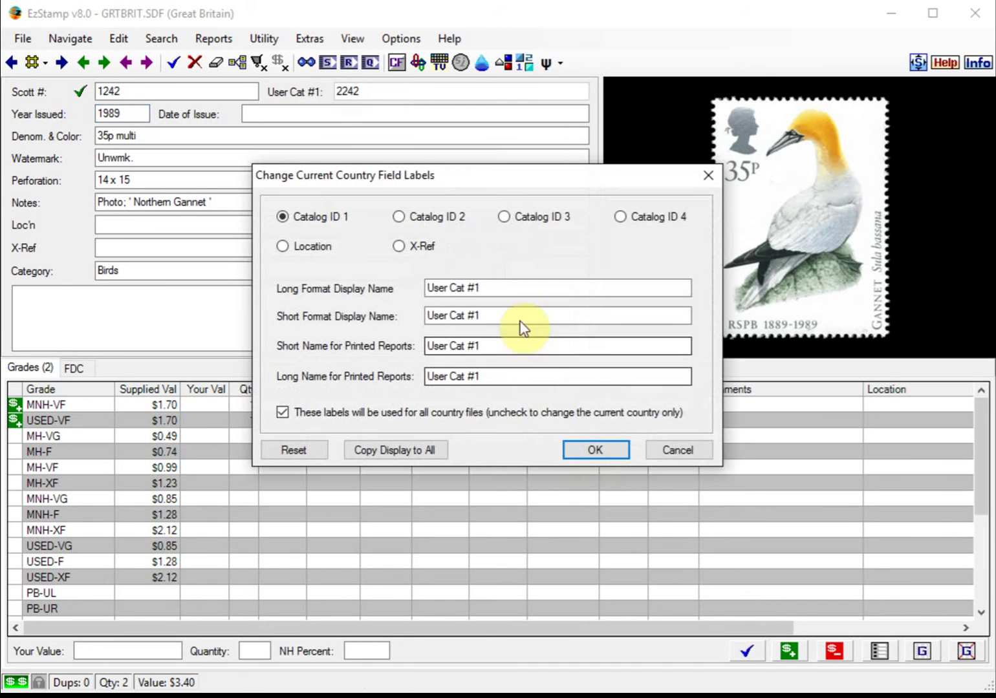
left_click(507, 291)
type("S")
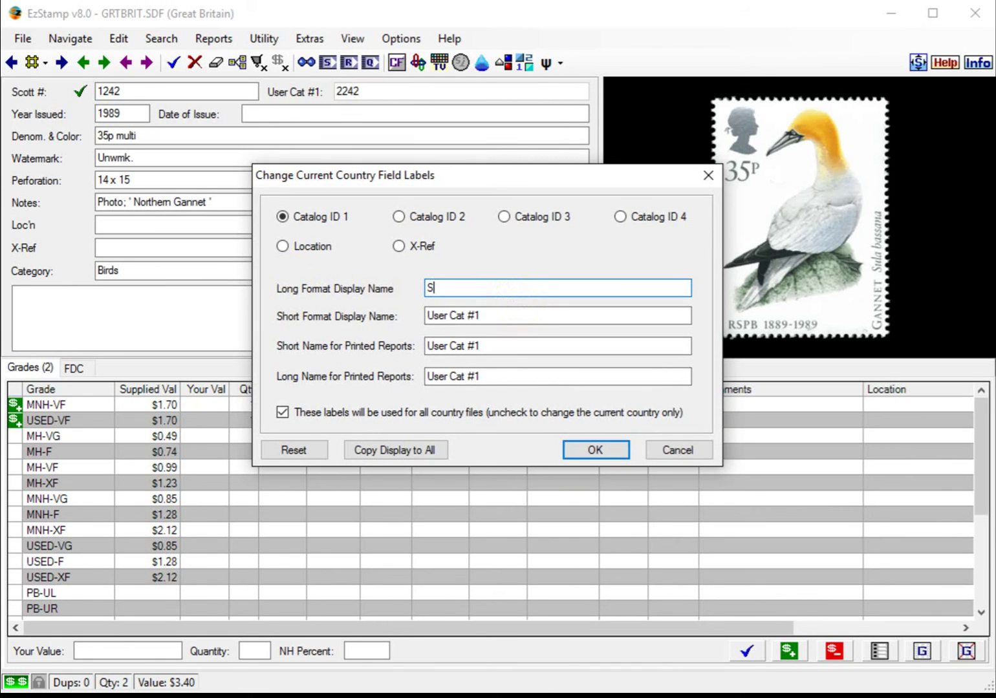
type("G#")
left_click(400, 451)
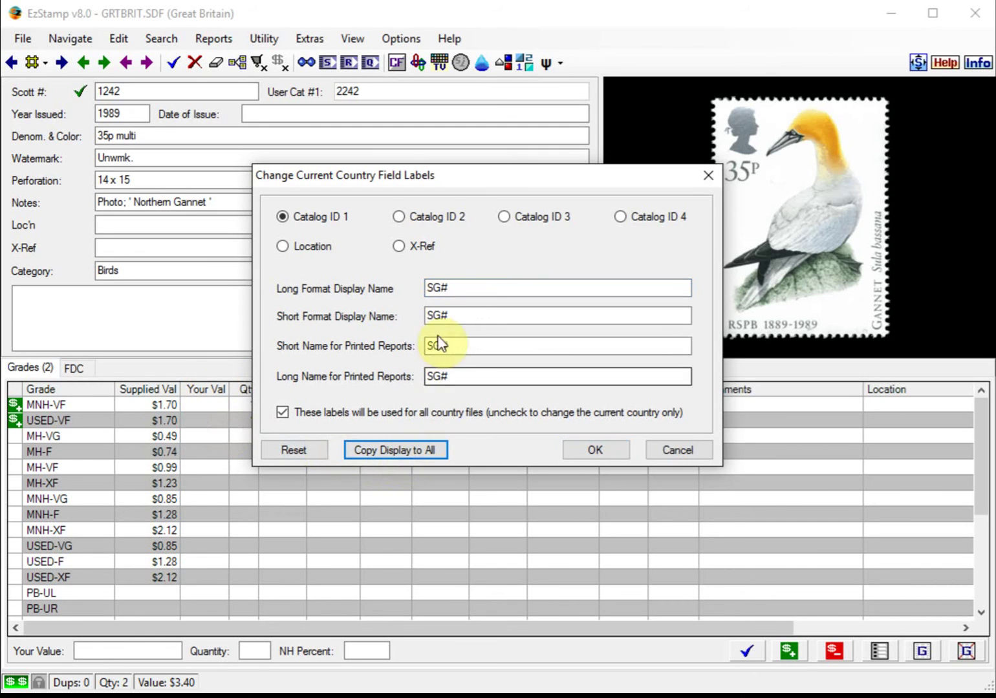
left_click(592, 448)
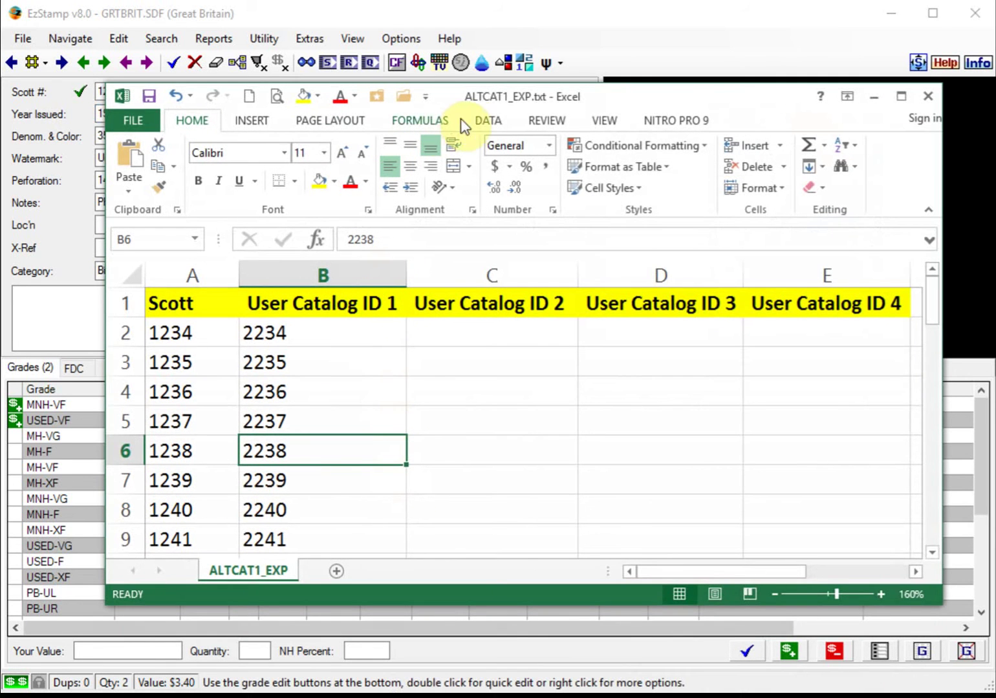
- Review the Scott and User Catalog ID 1 columns of ALTCAT1_EXP.txt in Excel
left_click_drag(630, 98, 606, 93)
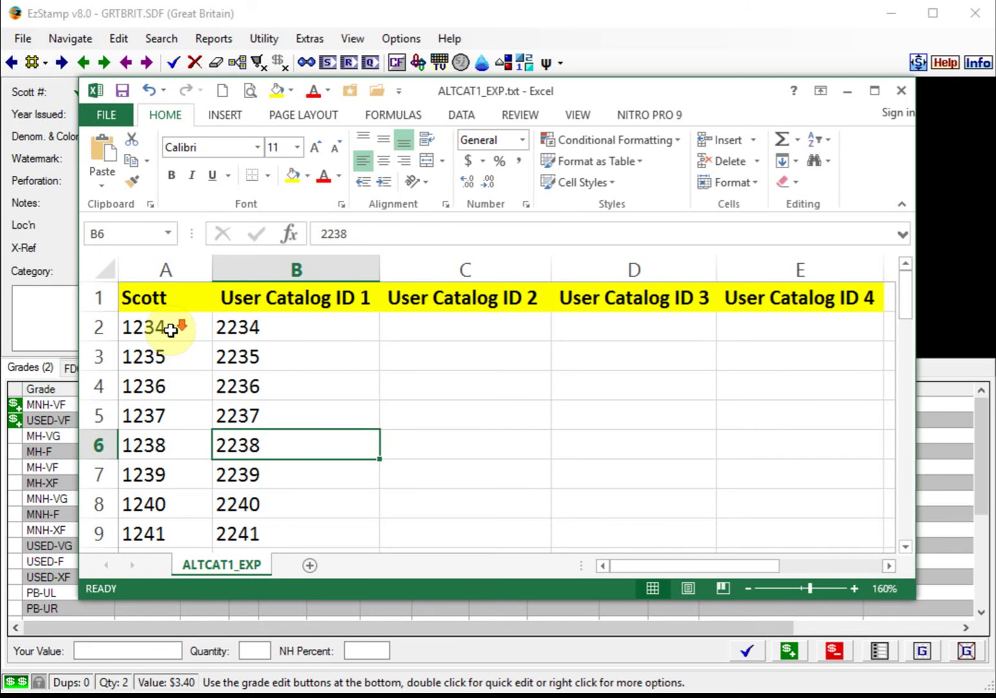
scroll(170, 329, "down", 6)
scroll(170, 330, "up", 6)
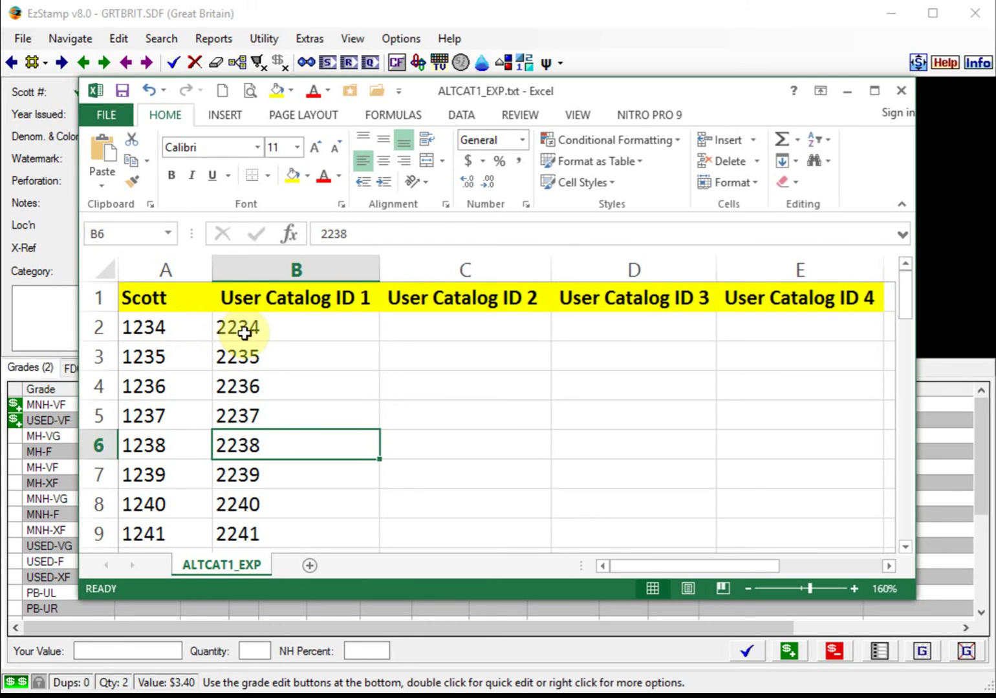
scroll(284, 353, "down", 7)
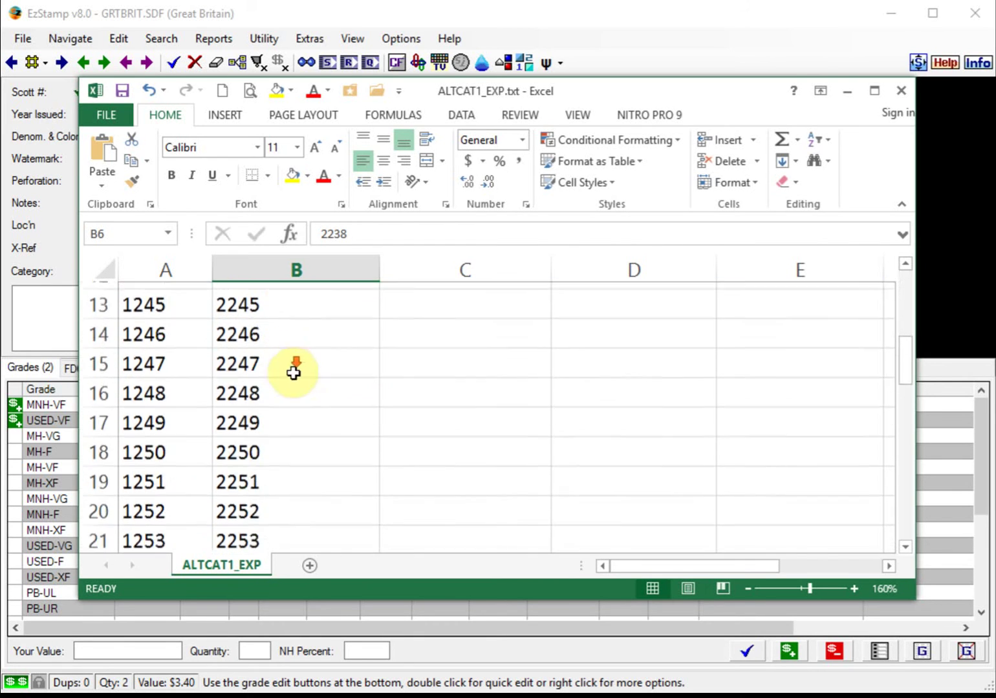
scroll(296, 377, "down", 1)
scroll(298, 377, "up", 8)
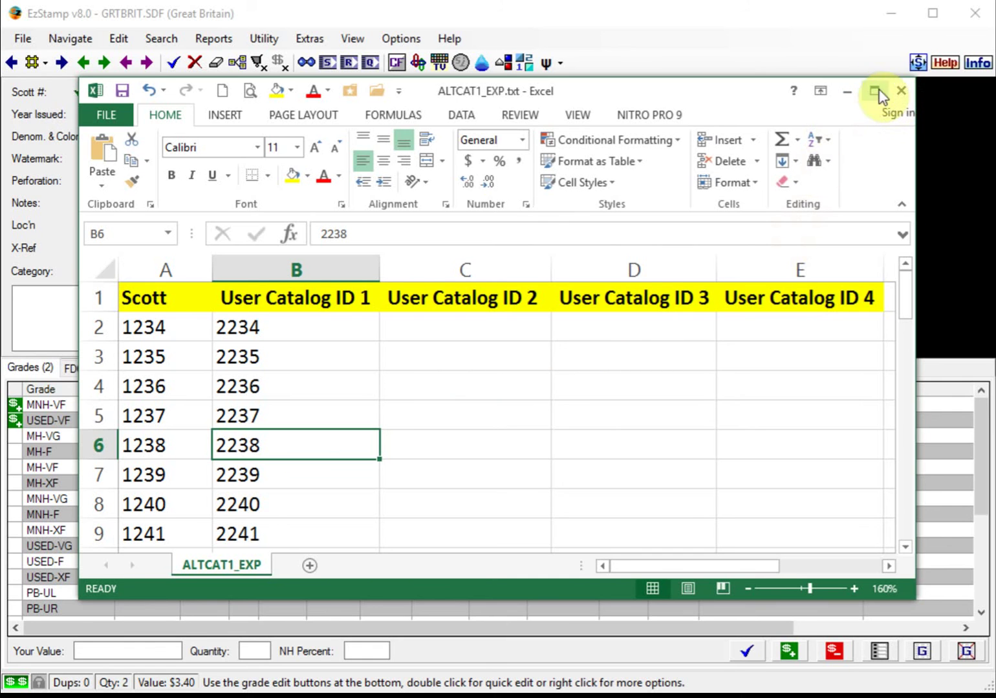
- Save ALTCAT1_EXP.txt over itself as Text (Tab delimited) and close it
left_click(900, 93)
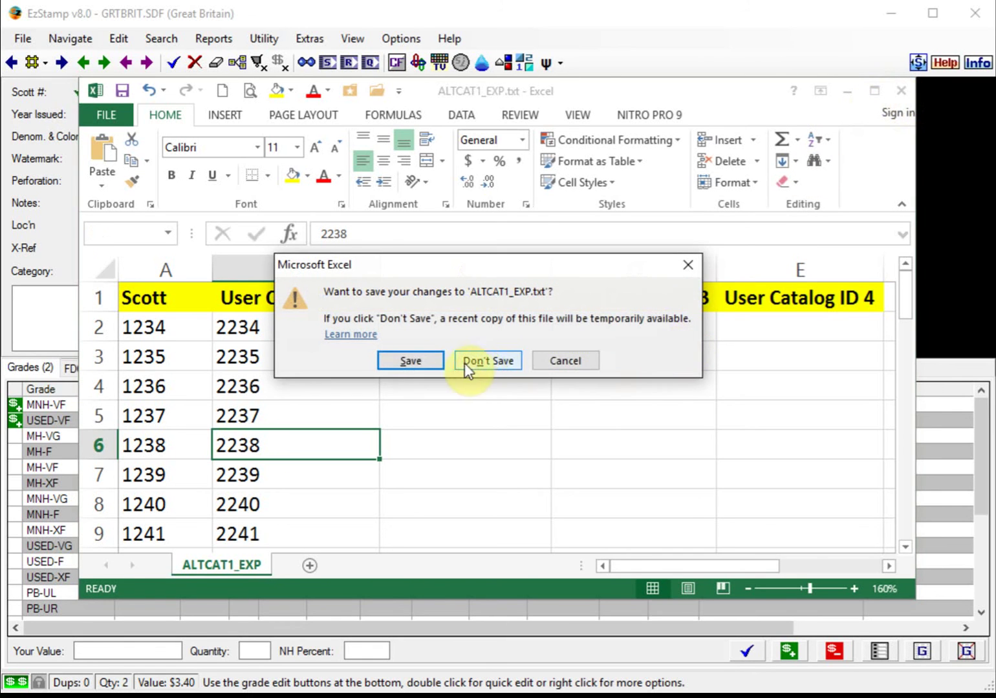
left_click(424, 362)
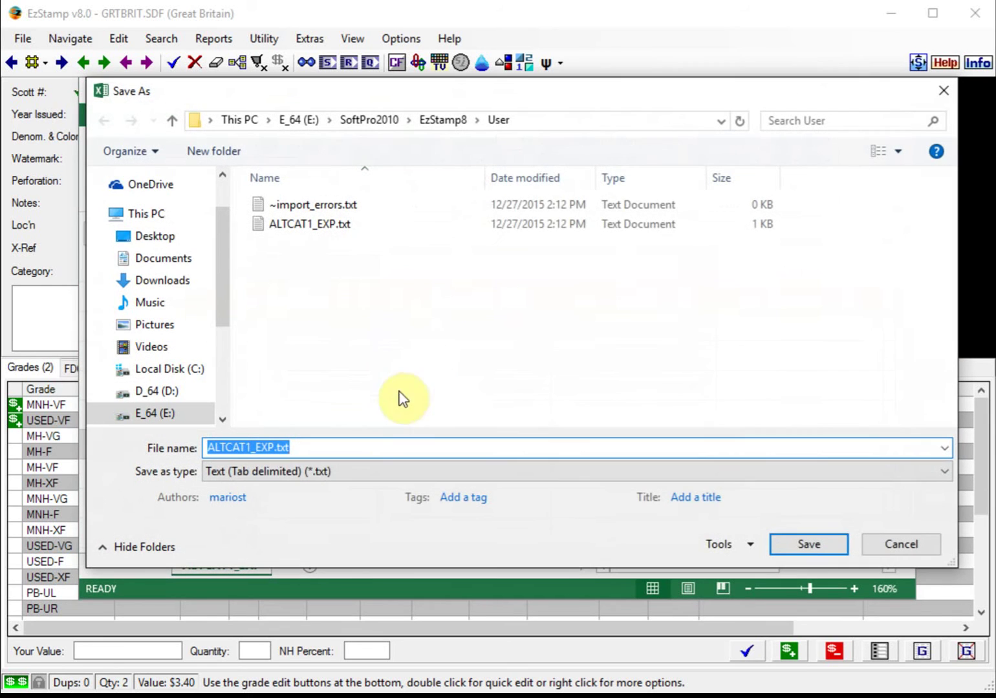
left_click(793, 526)
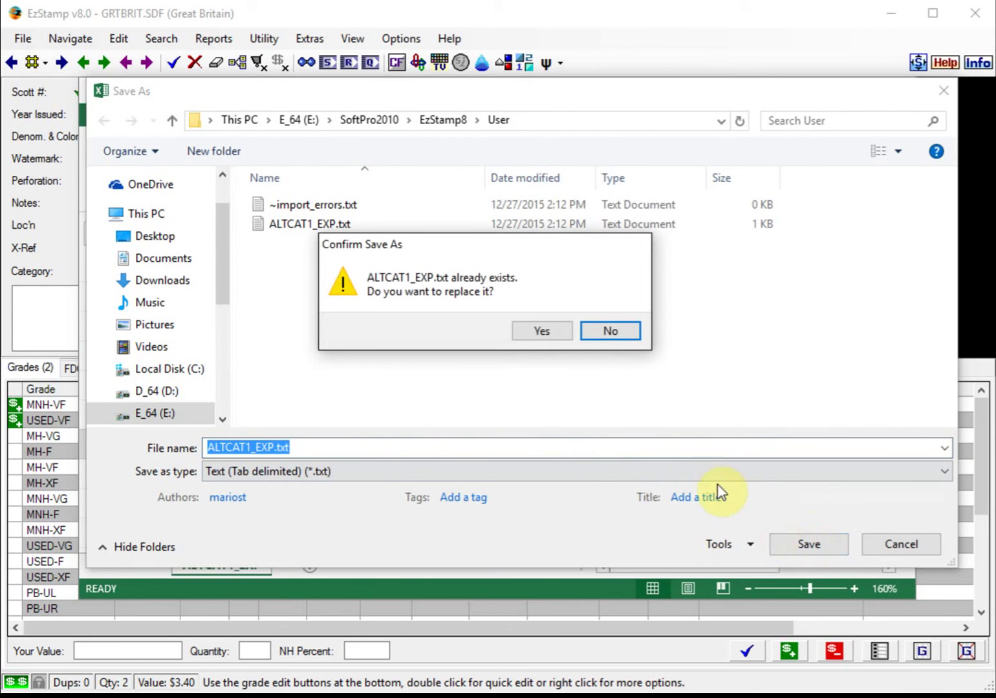
left_click(553, 342)
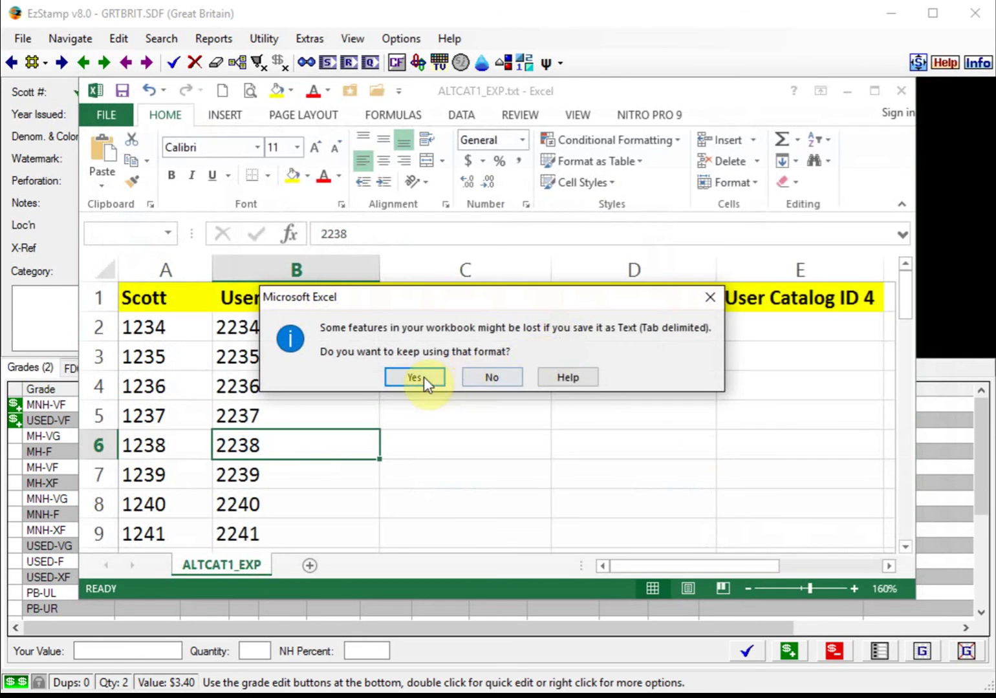
left_click(423, 377)
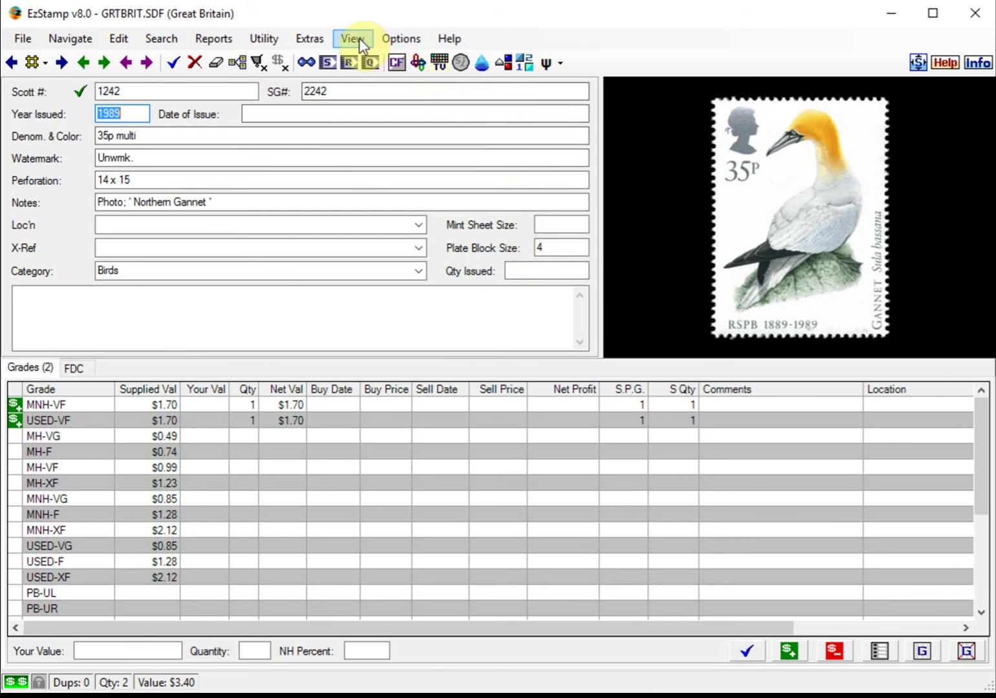
- Import ALTCAT1_EXP.txt into Catalog Numbering Formats with Replace, updating 44 stamps' SG# values
left_click(400, 38)
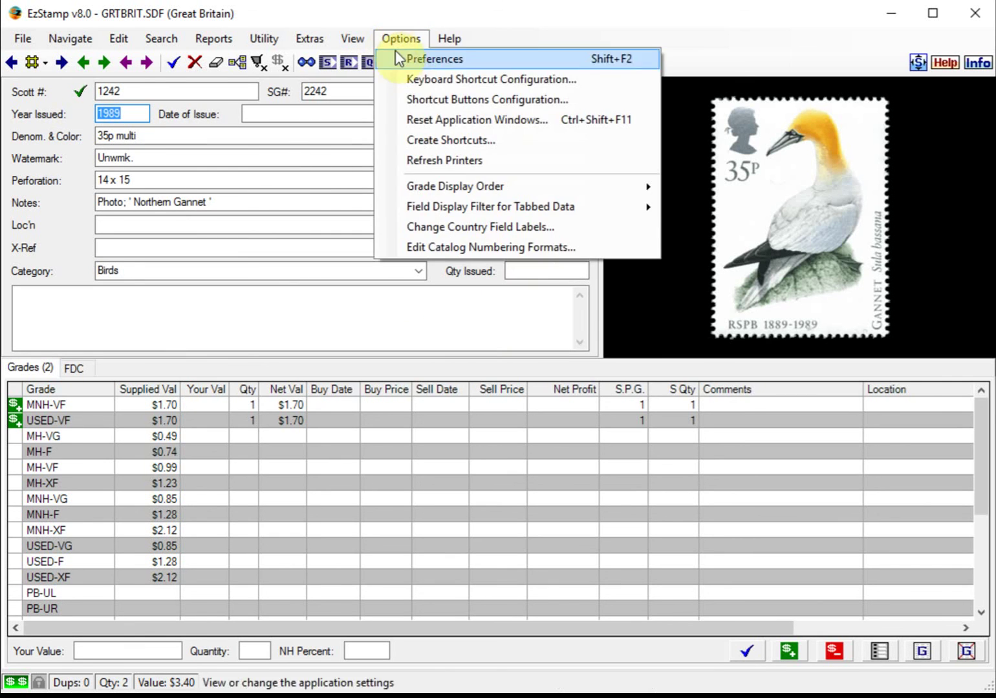
left_click(483, 246)
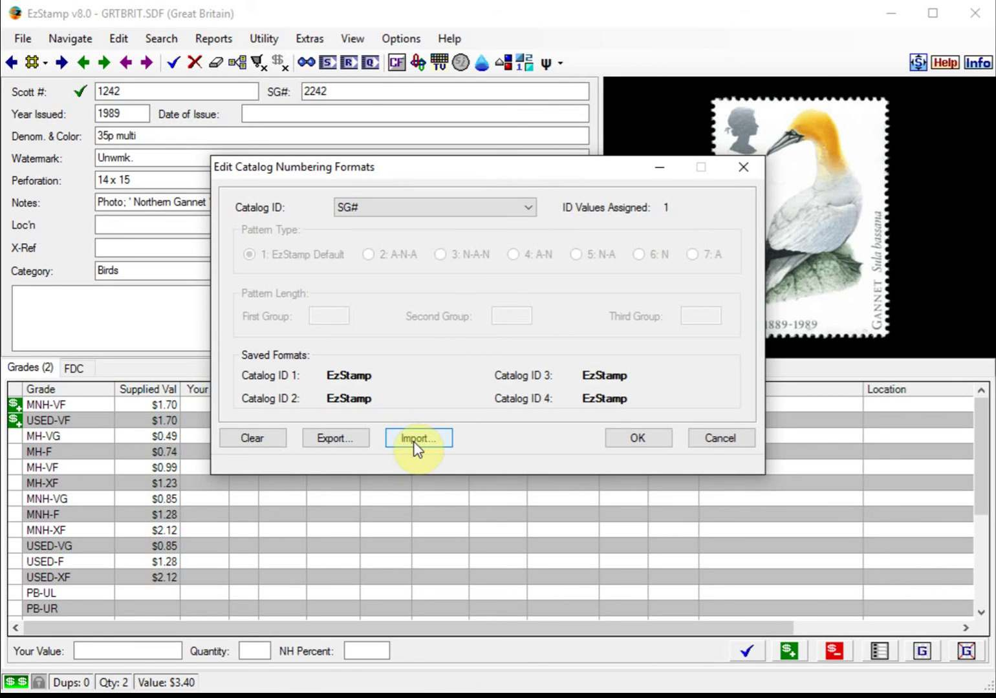
left_click(414, 446)
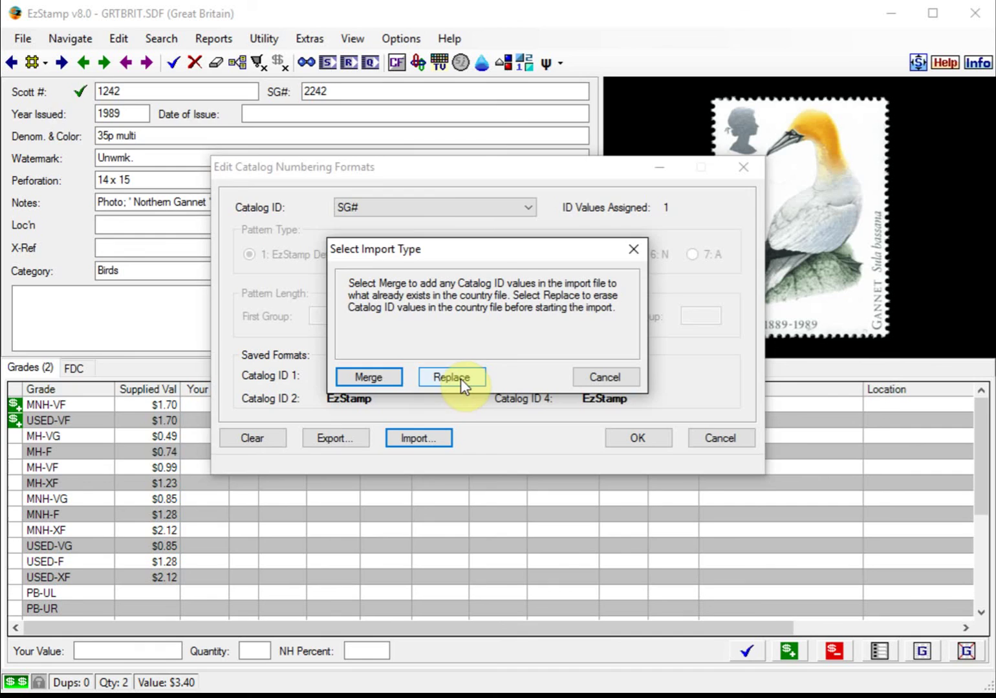
left_click(460, 379)
left_click(219, 197)
left_click(740, 534)
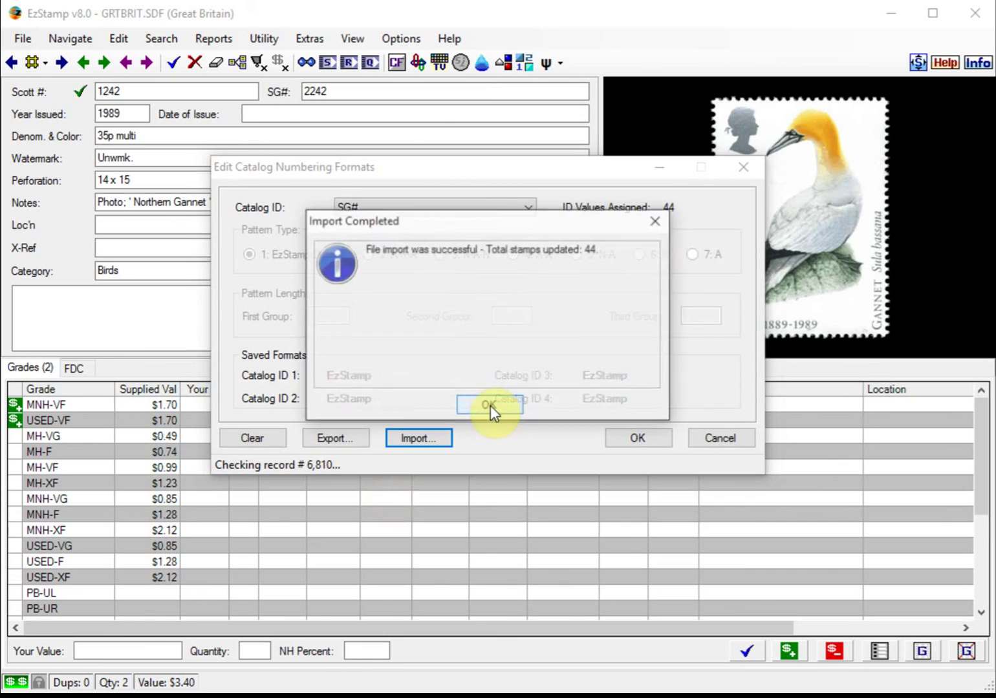
left_click(493, 406)
left_click(640, 439)
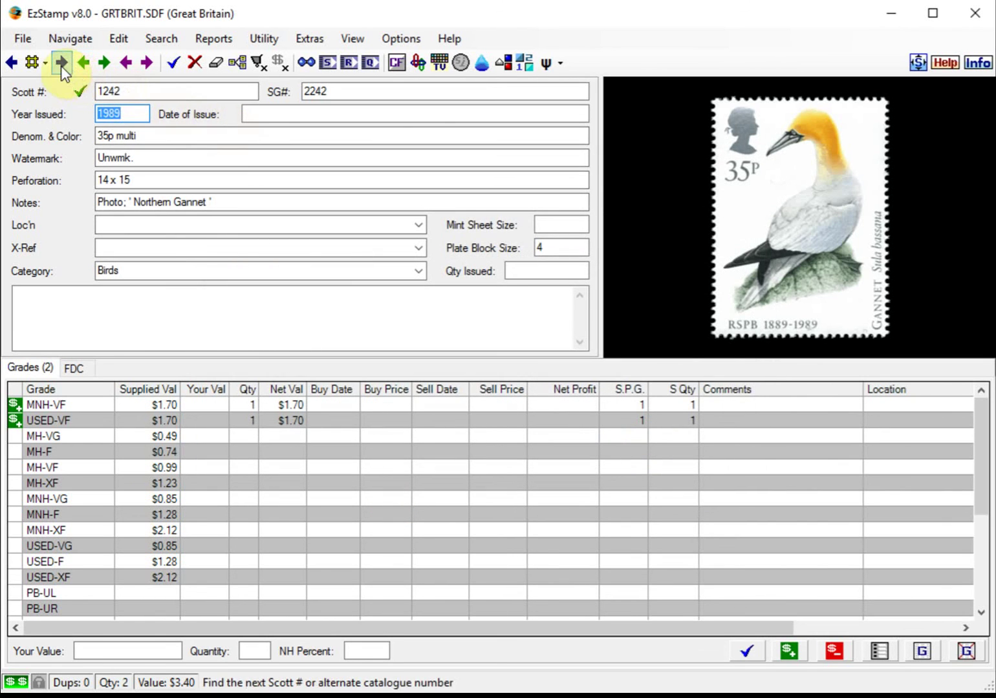
- Step through stamps 1243 and 1244 to check their SG# numbers
left_click(60, 63)
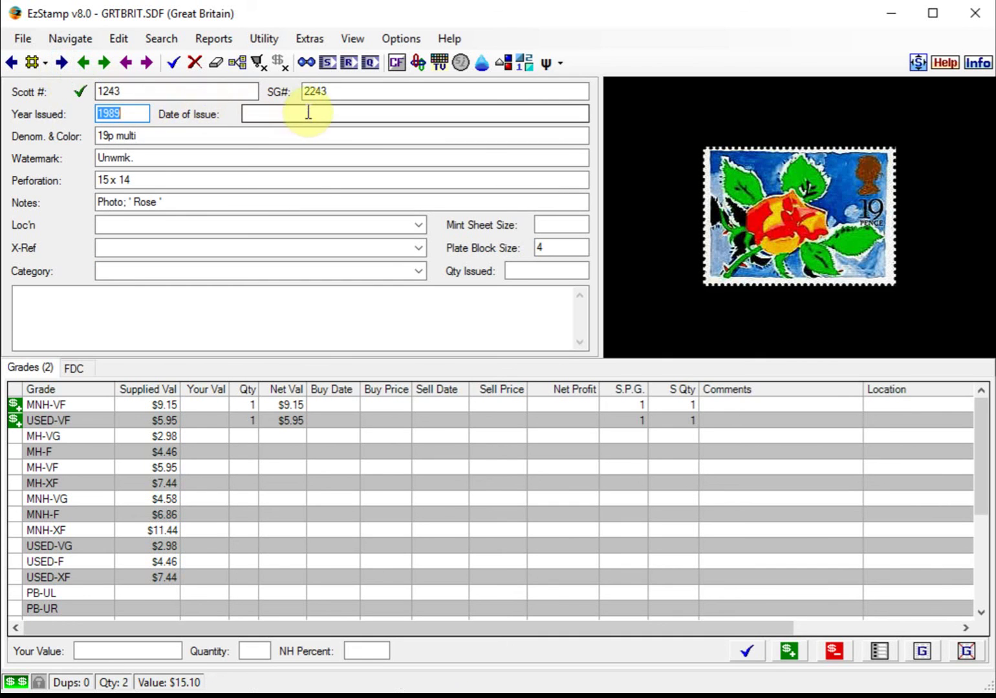
left_click_drag(331, 93, 300, 96)
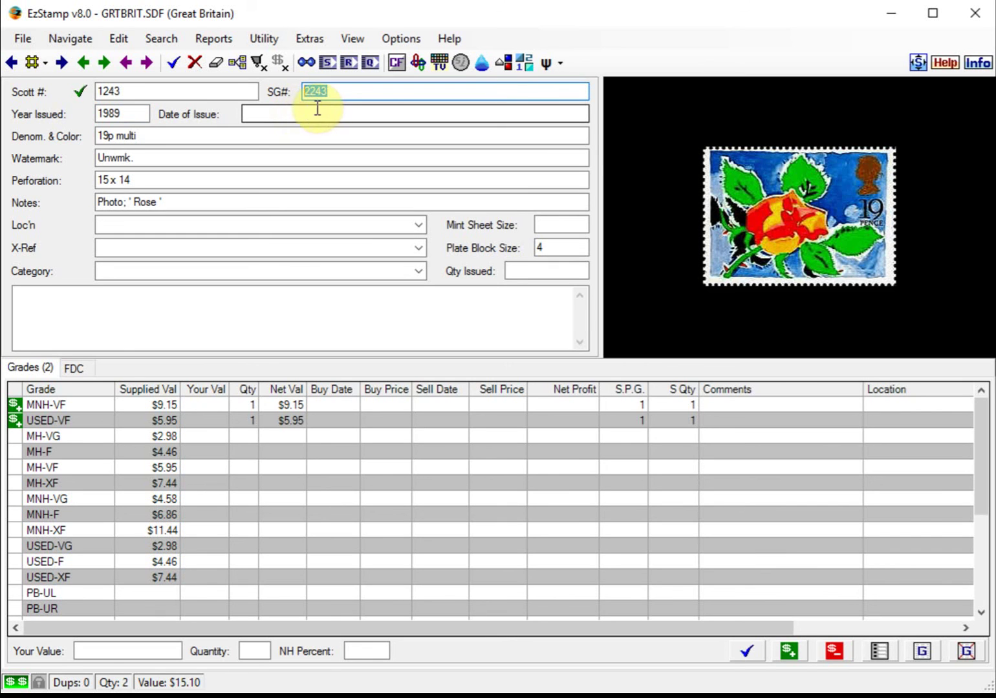
left_click(62, 63)
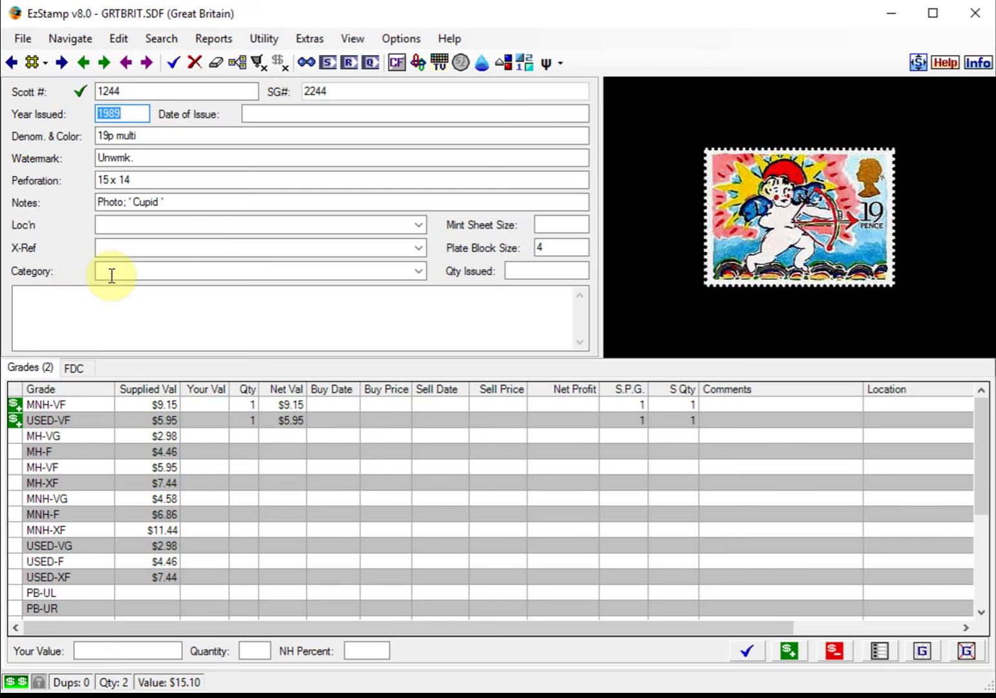
- Look up the stamp with SG# 1200
left_click(330, 93)
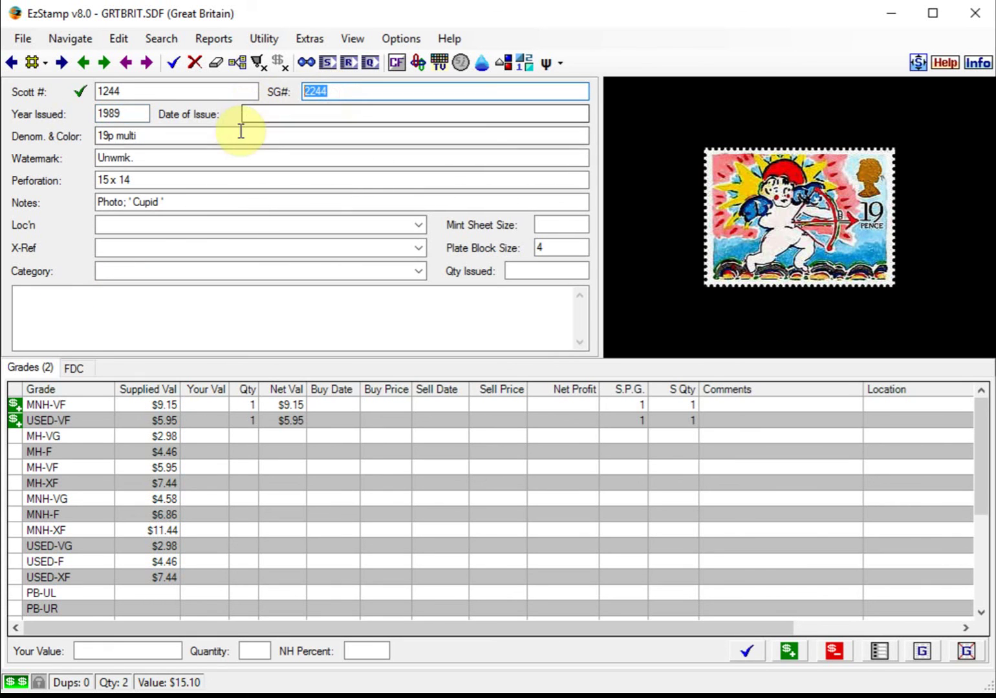
type("1200")
key("Return")
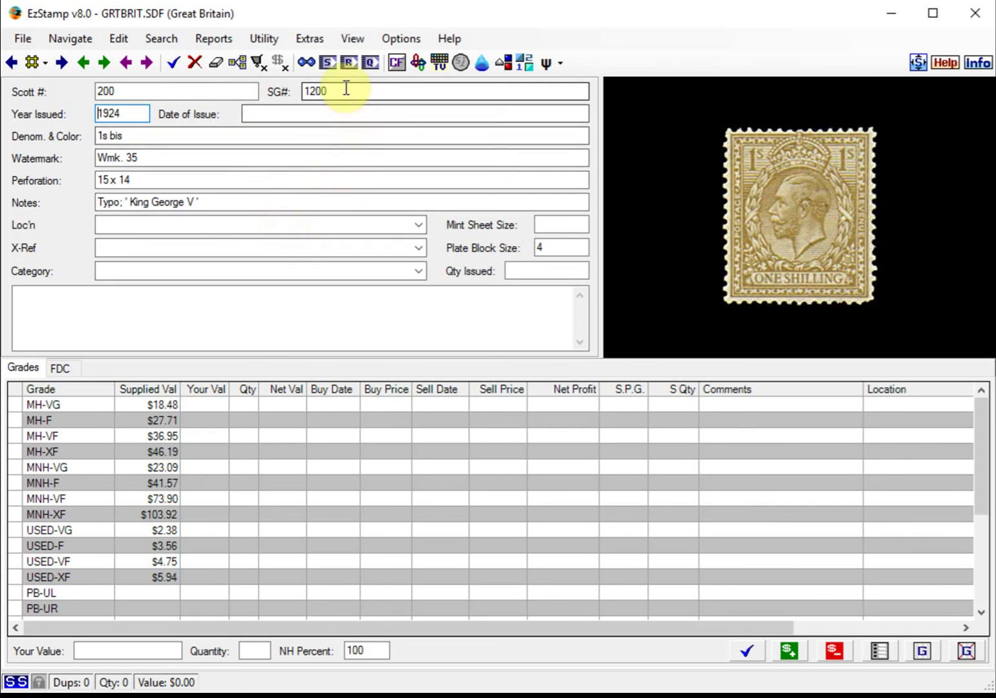
left_click(371, 64)
left_click(569, 432)
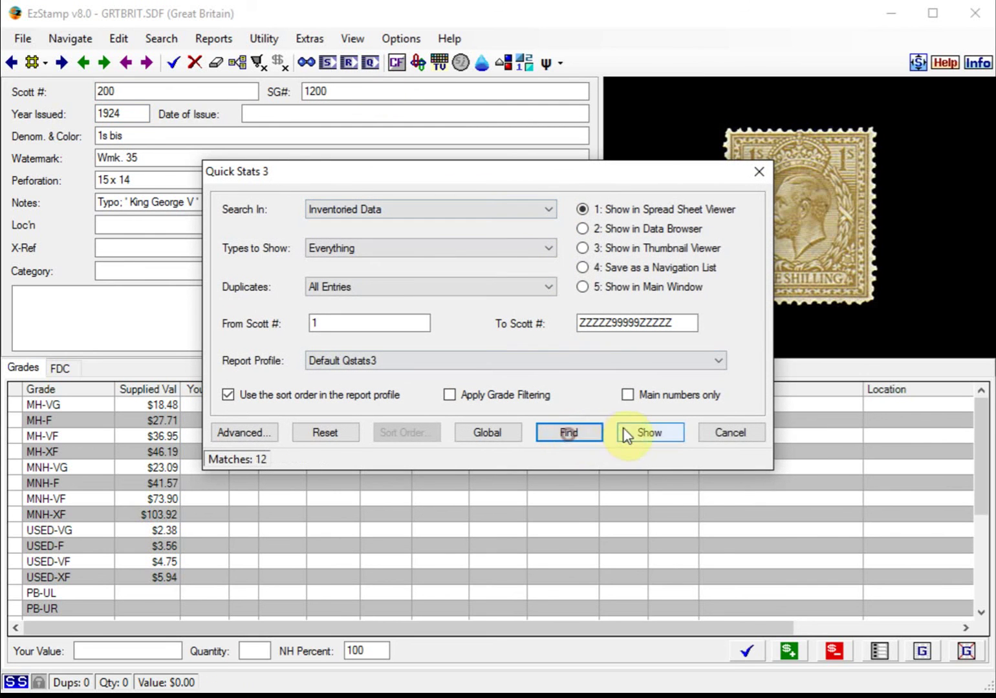
left_click(626, 434)
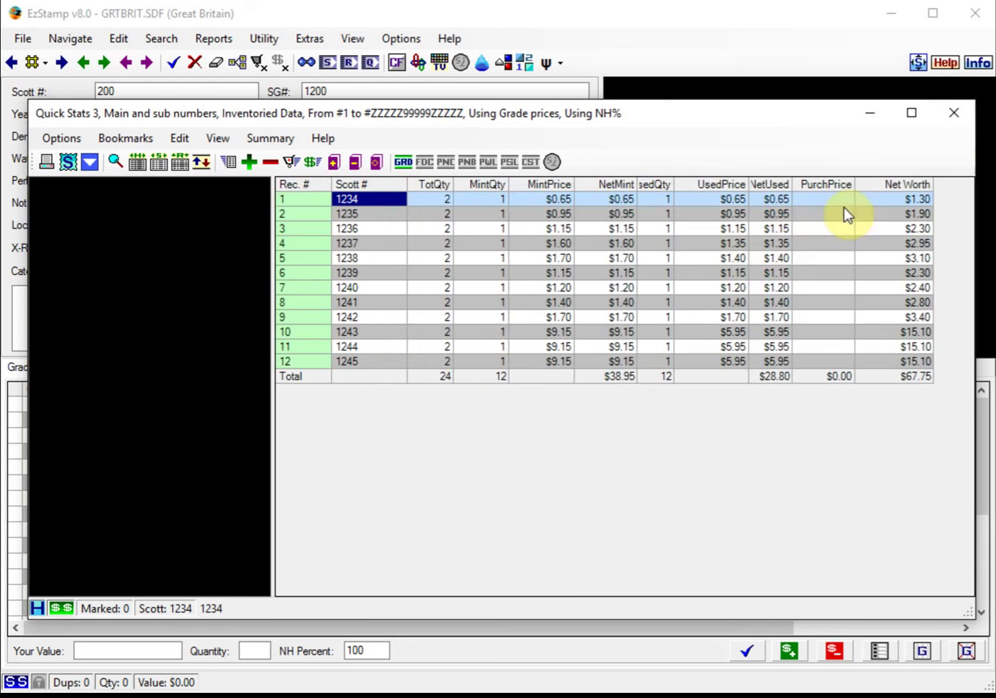
left_click(354, 318)
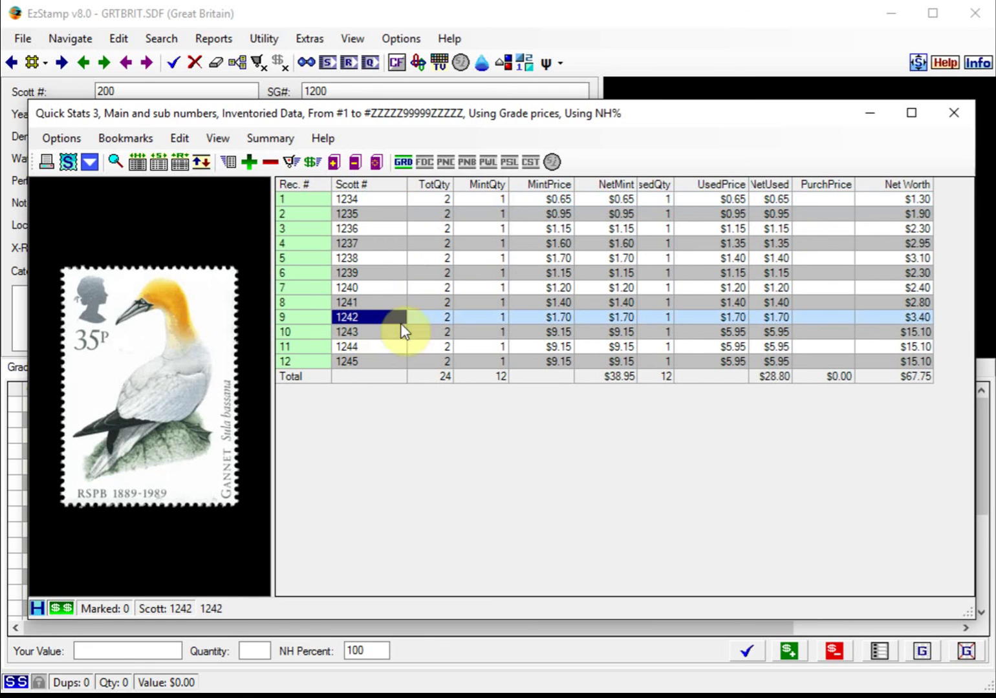
left_click(955, 115)
- Generate the X-Ref report as a spreadsheet and select the Scott 1243 and 1242 rows
left_click(228, 37)
mouse_move(269, 64)
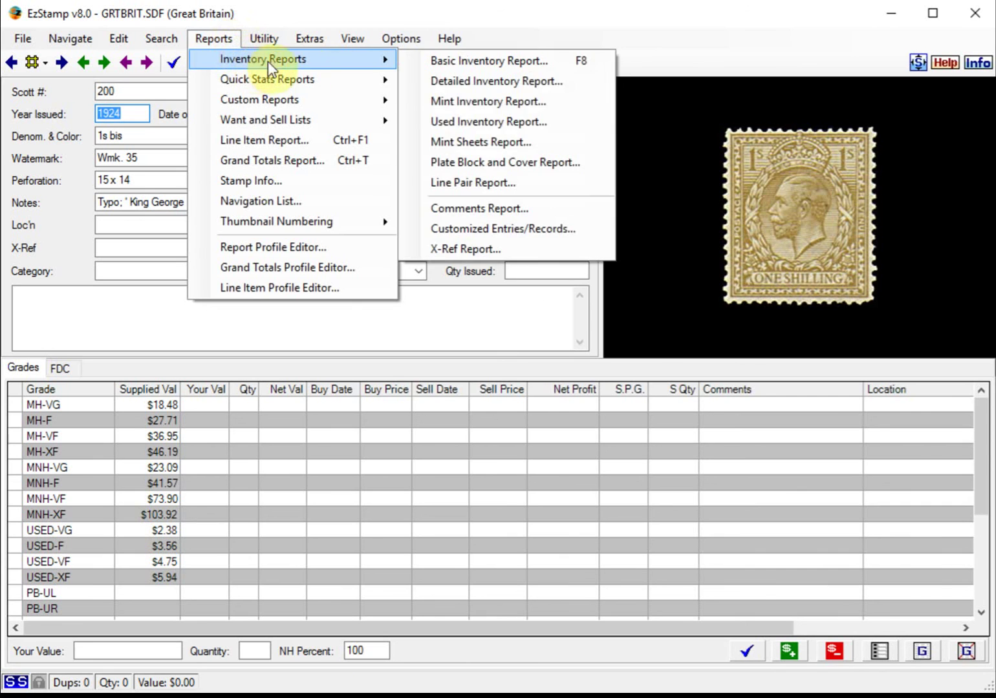
left_click(491, 249)
left_click(577, 430)
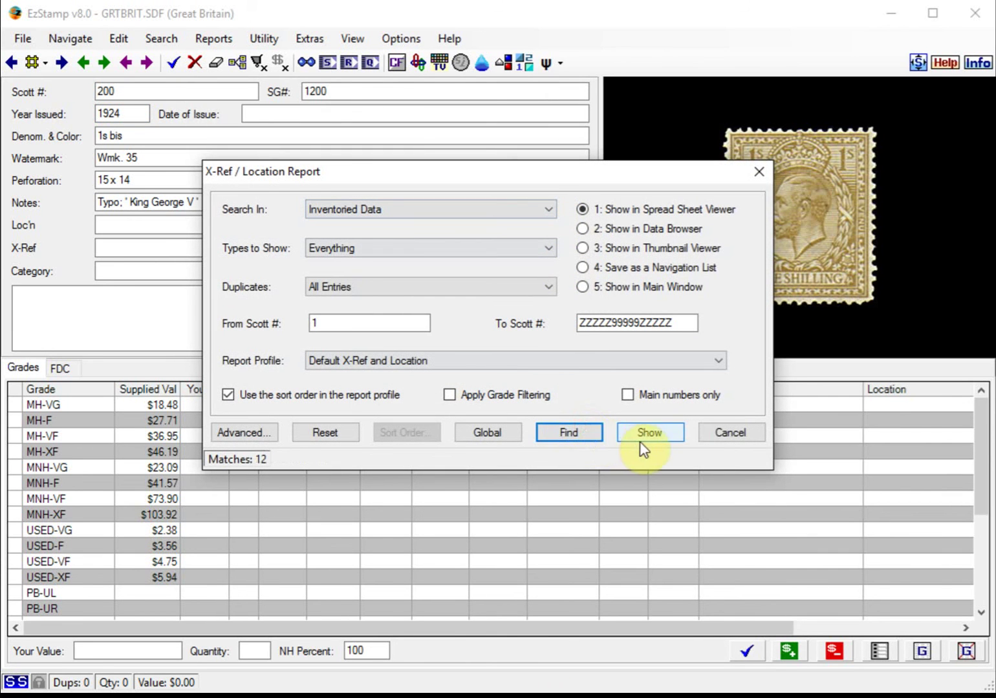
left_click(643, 440)
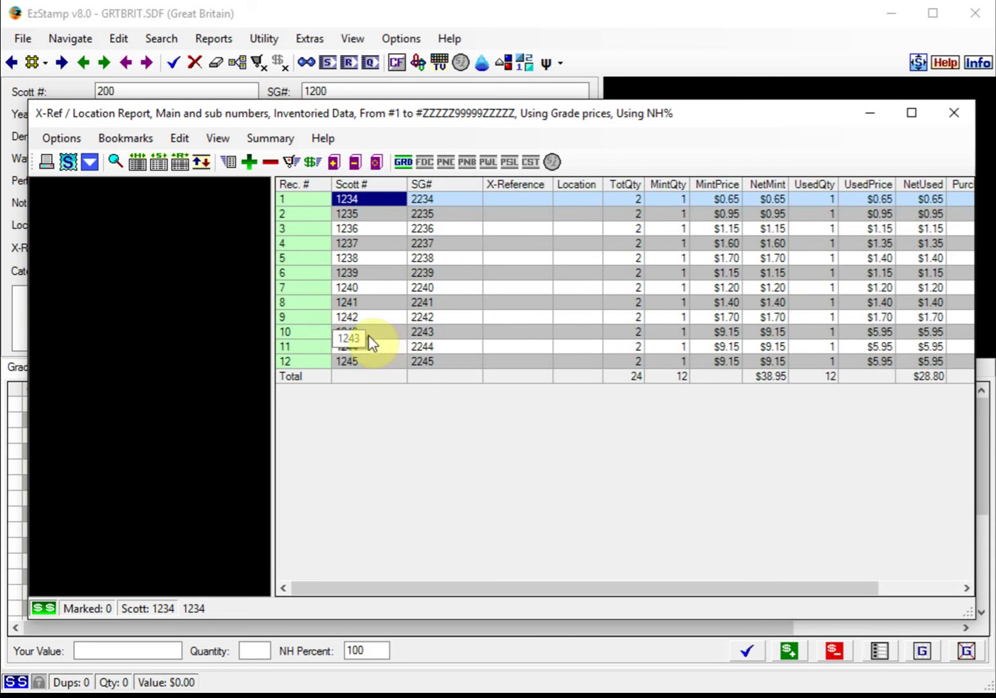
left_click(370, 336)
left_click(383, 312)
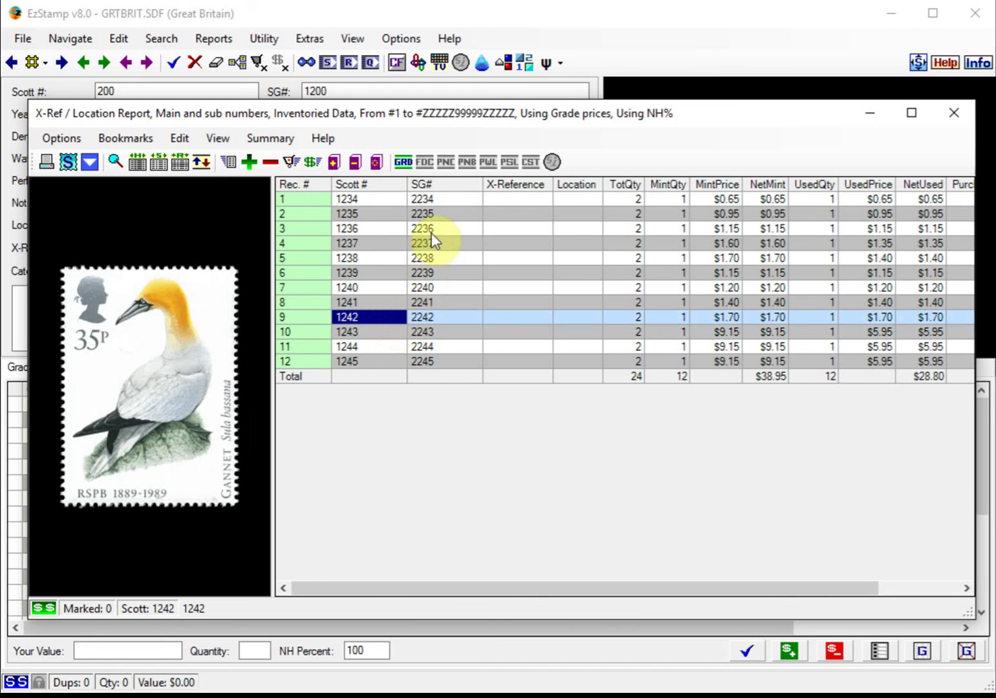